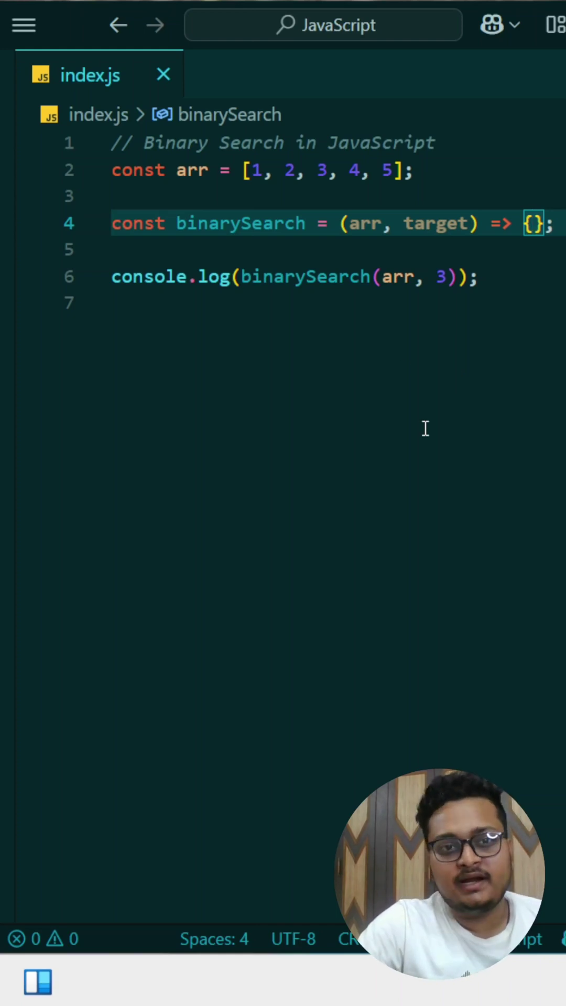
Step: Insert a line break and place the cursor along the low declaration on line 5
key(Return)
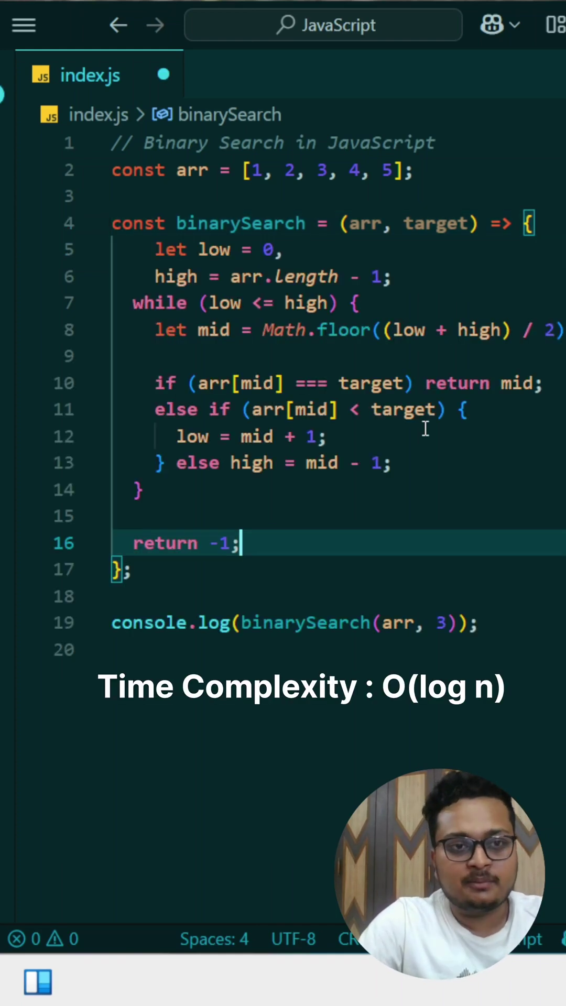
click(147, 253)
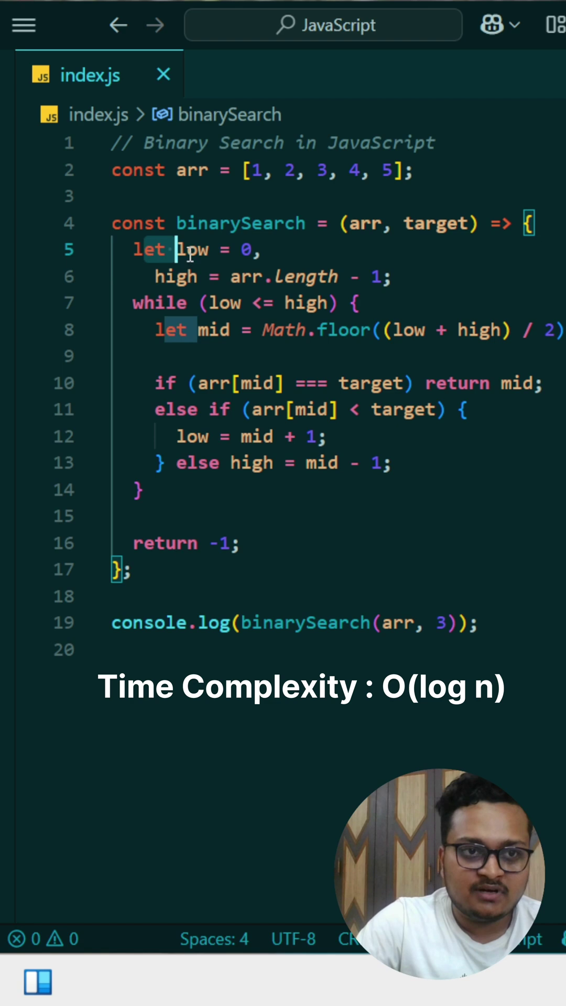
click(241, 250)
click(276, 250)
Step: Add a blank line after the high declaration on line 6 and save index.js
click(402, 282)
key(Return)
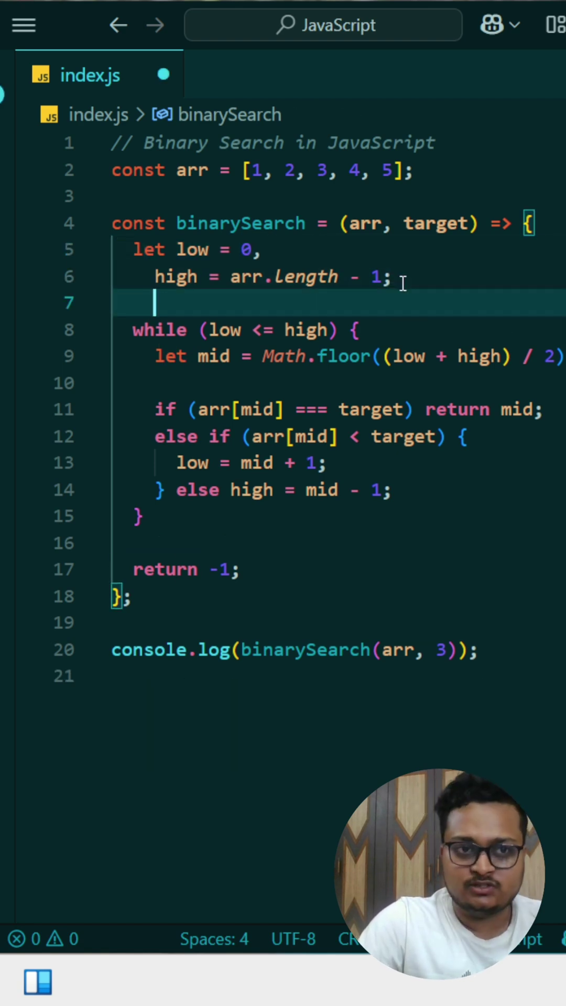
key(ctrl+s)
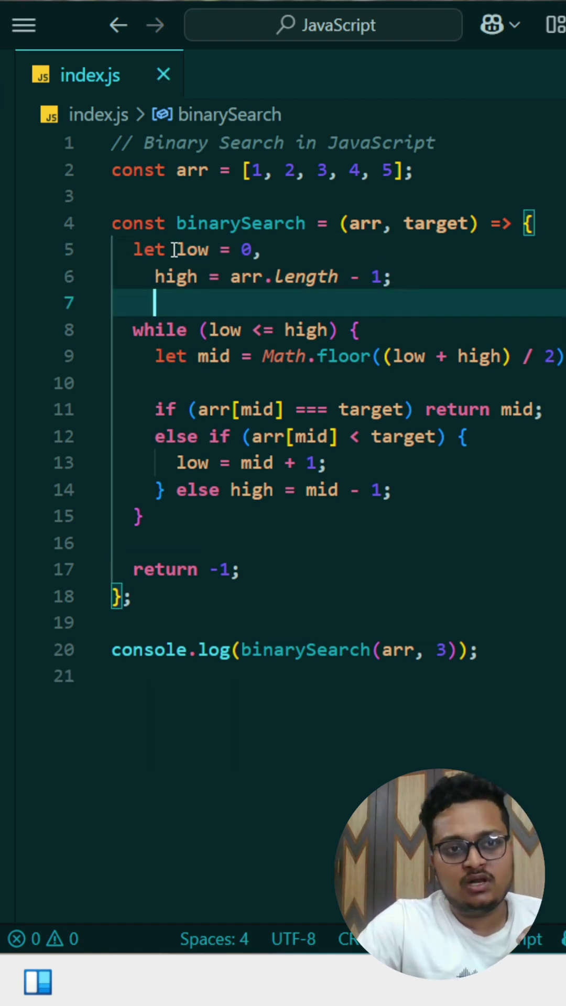
click(277, 249)
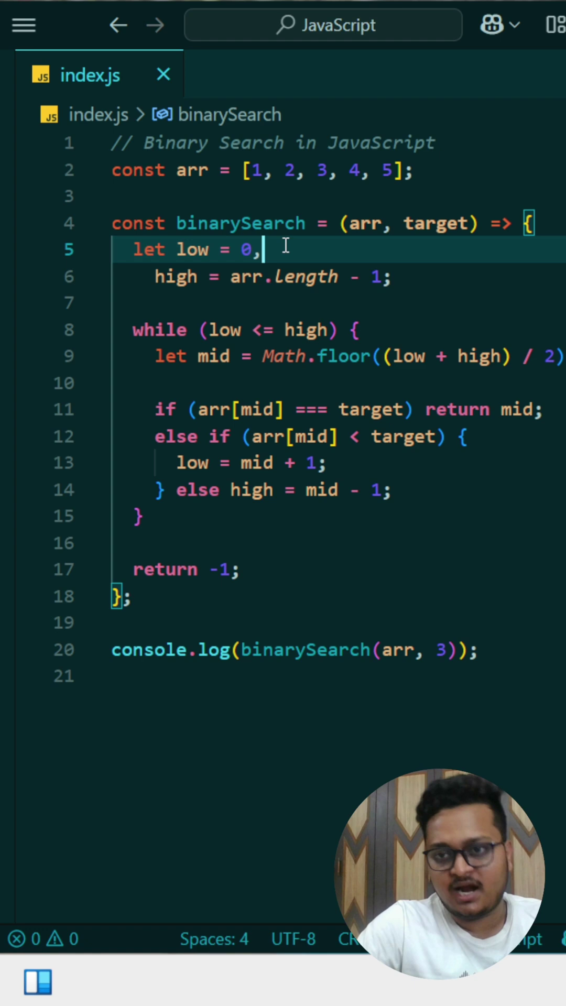
click(165, 298)
click(406, 287)
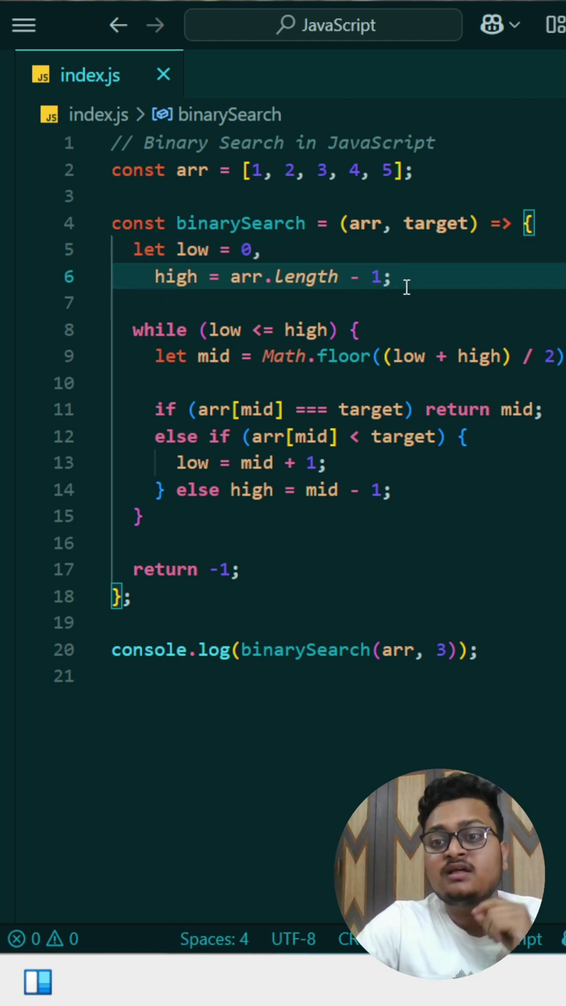
drag(179, 333, 353, 535)
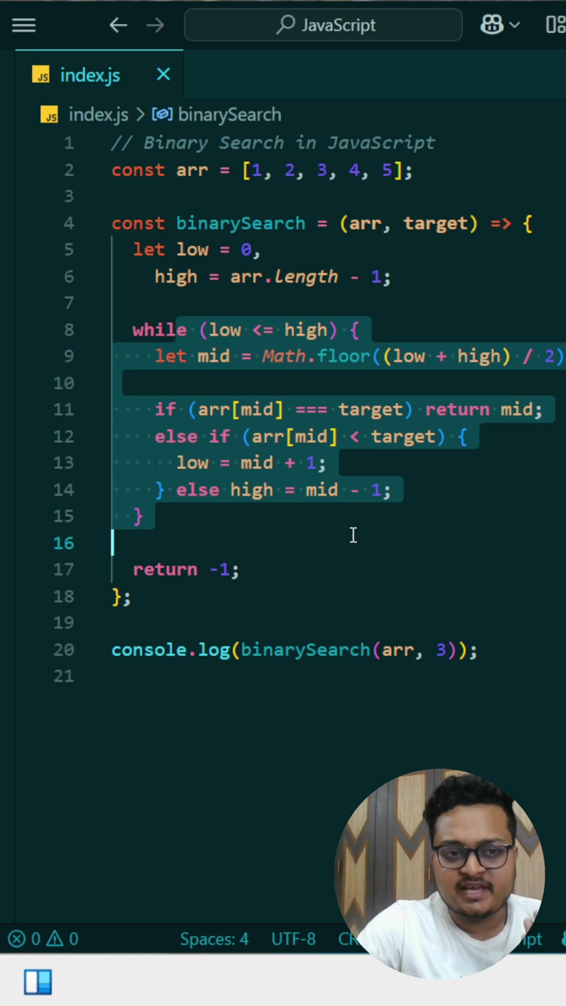
click(353, 535)
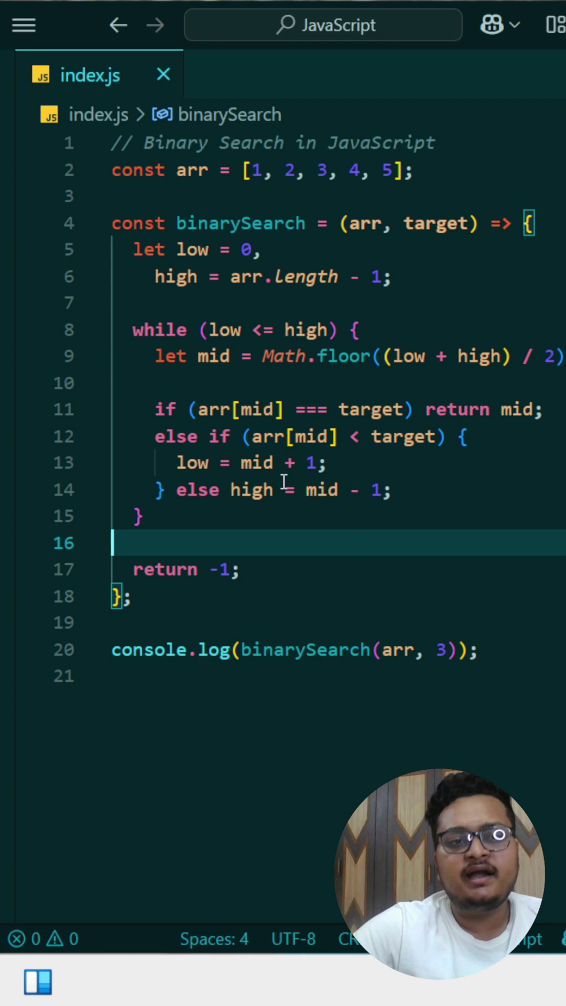
drag(157, 360, 563, 358)
click(562, 383)
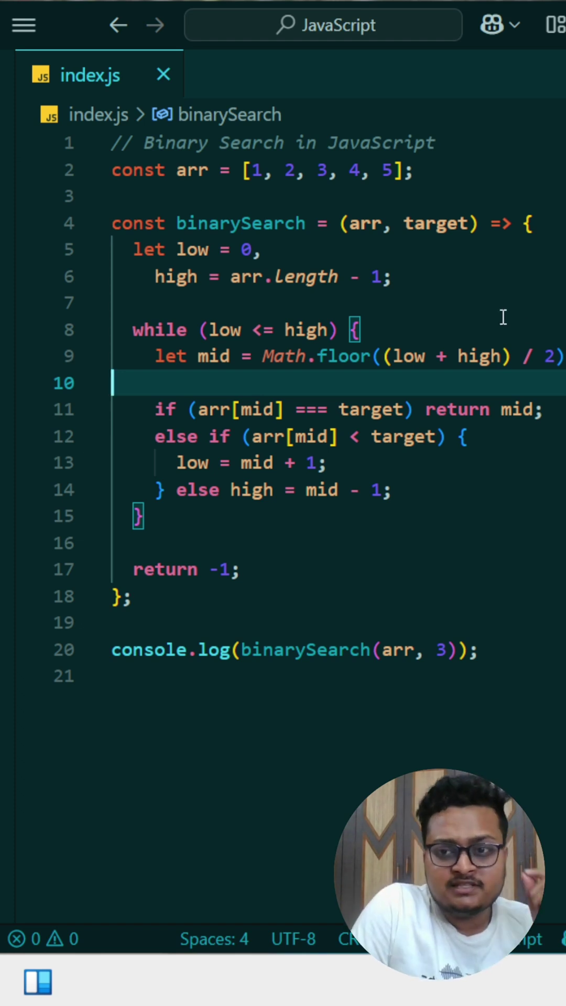
Step: Review the low assignment, the return -1 statement and the binarySearch call on line 20
mouse_move(174, 463)
mouse_down()
mouse_move(230, 463)
mouse_move(488, 535)
mouse_up()
click(370, 471)
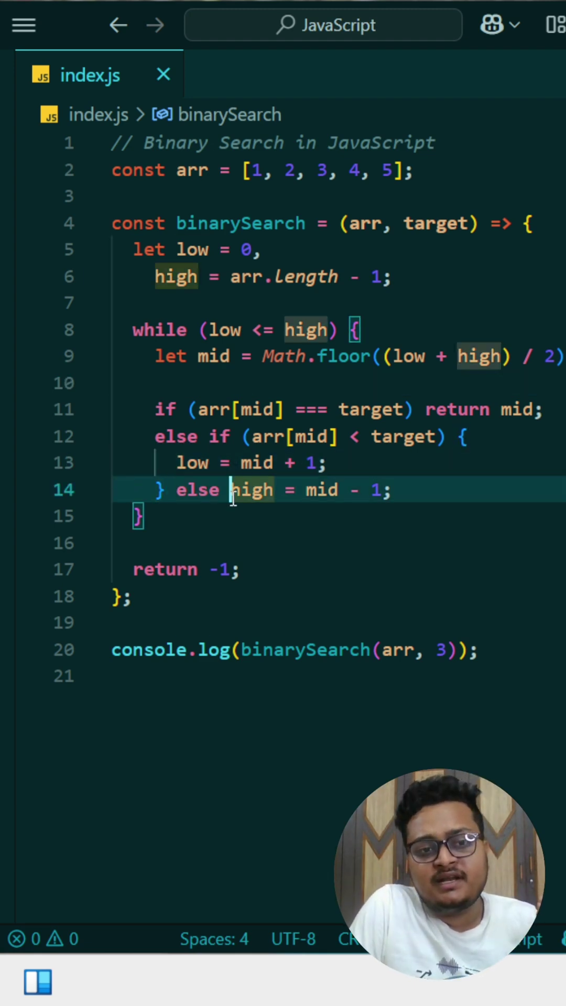
click(488, 536)
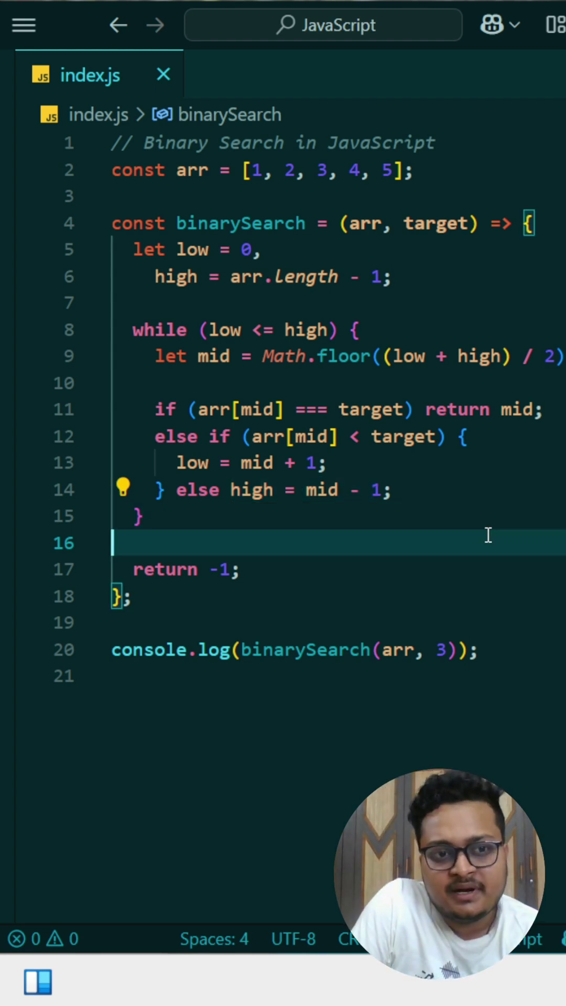
click(463, 487)
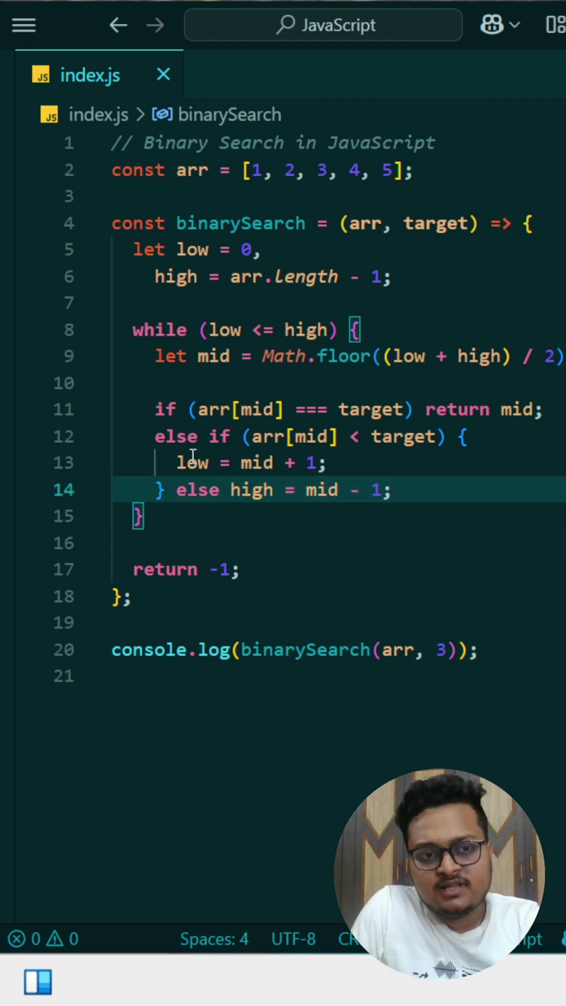
drag(133, 570, 272, 574)
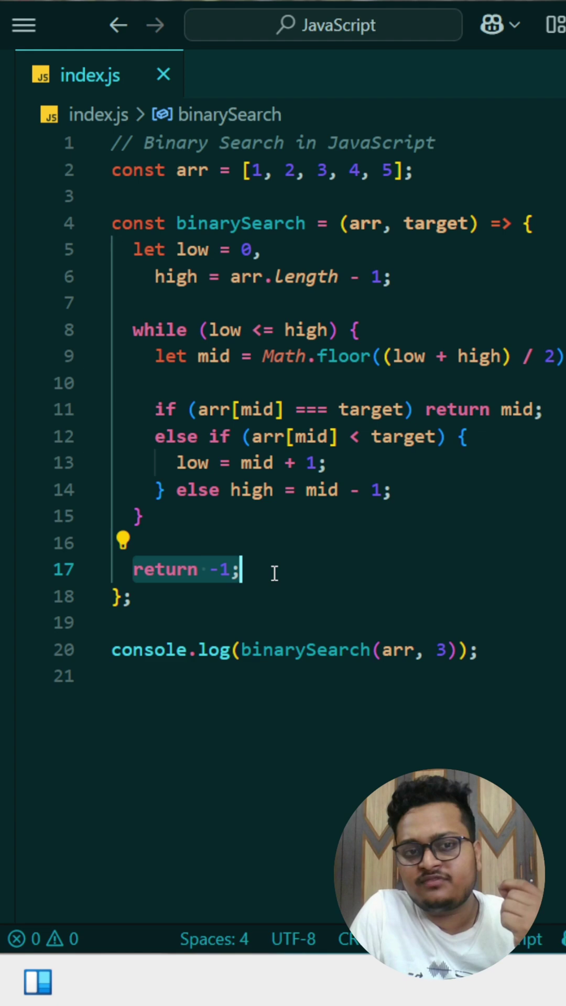
click(448, 654)
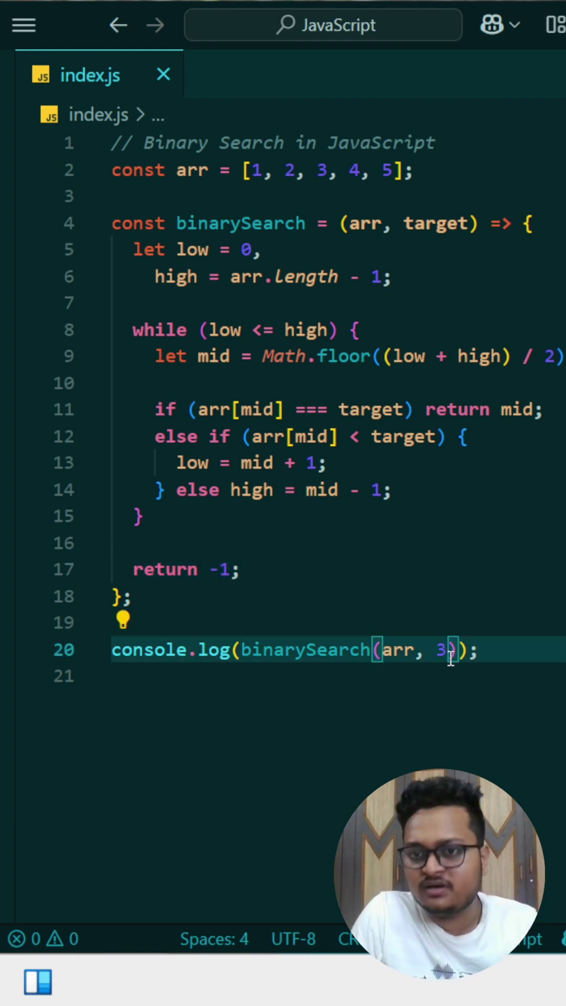
Step: Run node index.js in the terminal, which prints 2, then close the terminal
key(ctrl+grave)
text(node index.js)
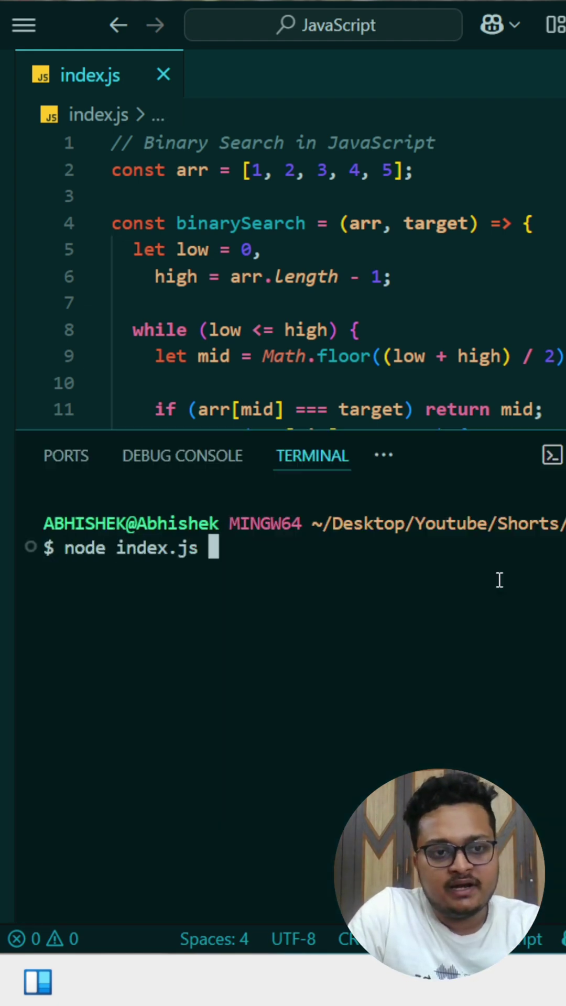
key(Return)
key(ctrl+grave)
click(478, 592)
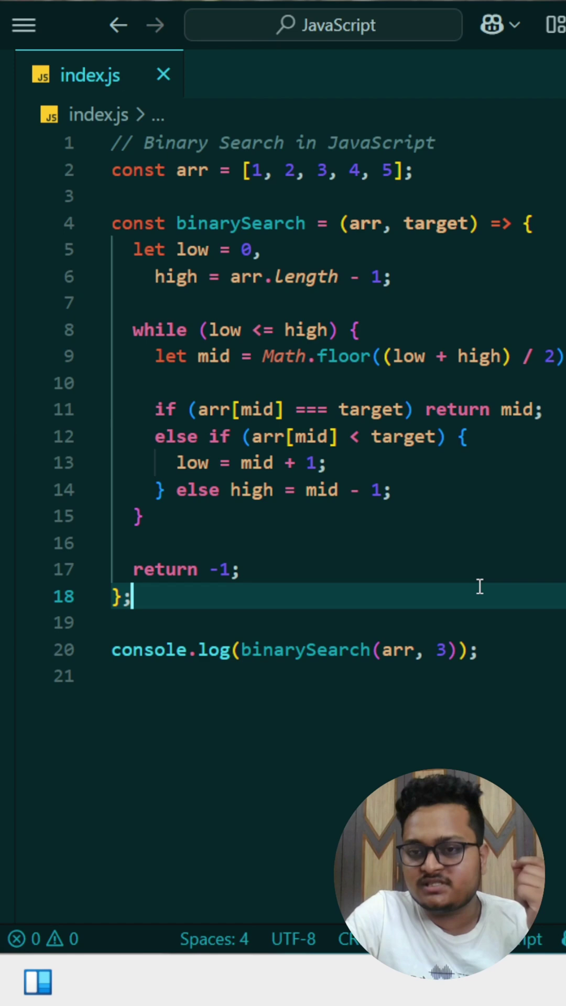
click(124, 194)
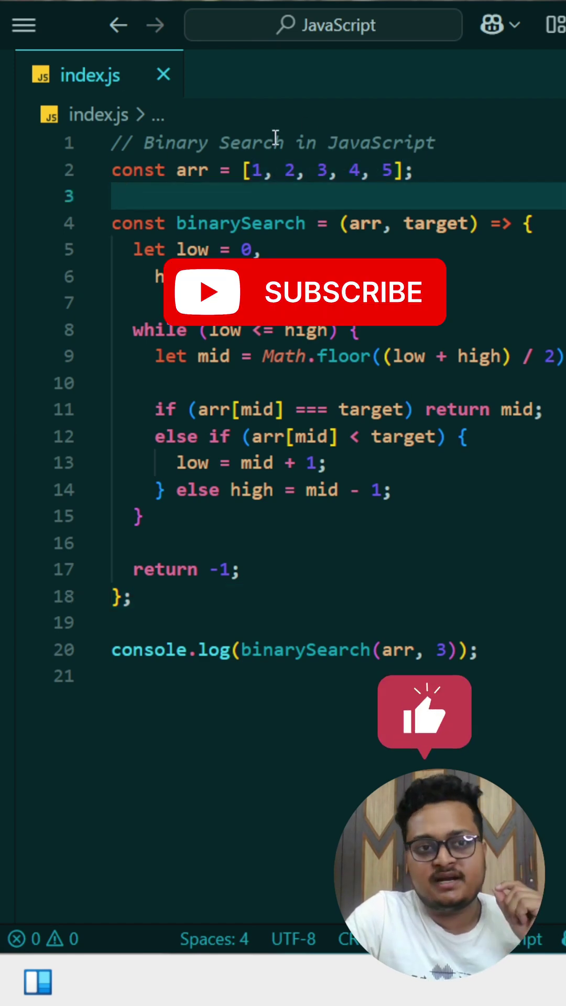